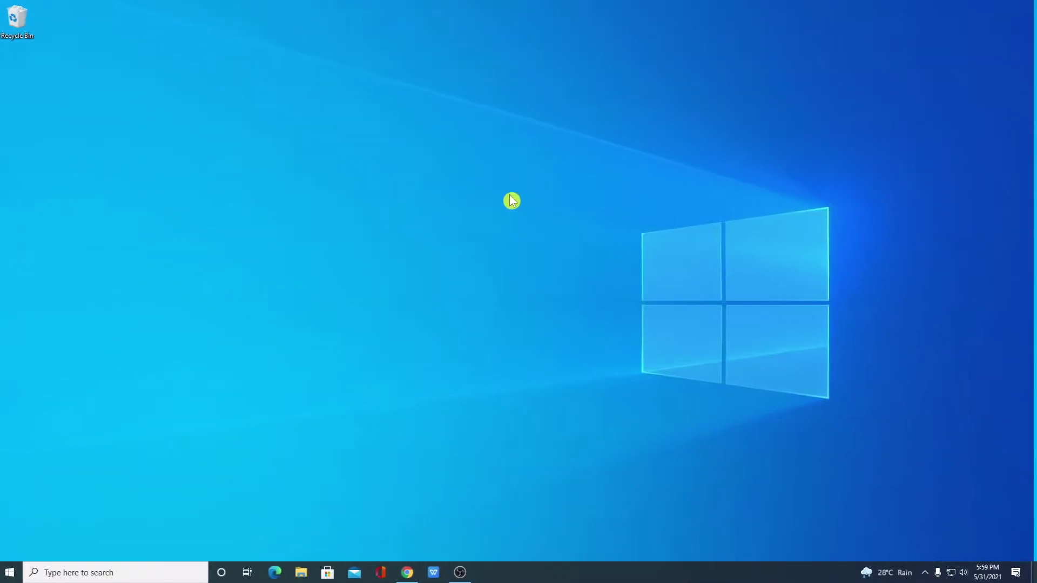
Open the avg.com search result and accept the 'We value your privacy' cookie notice
click(411, 573)
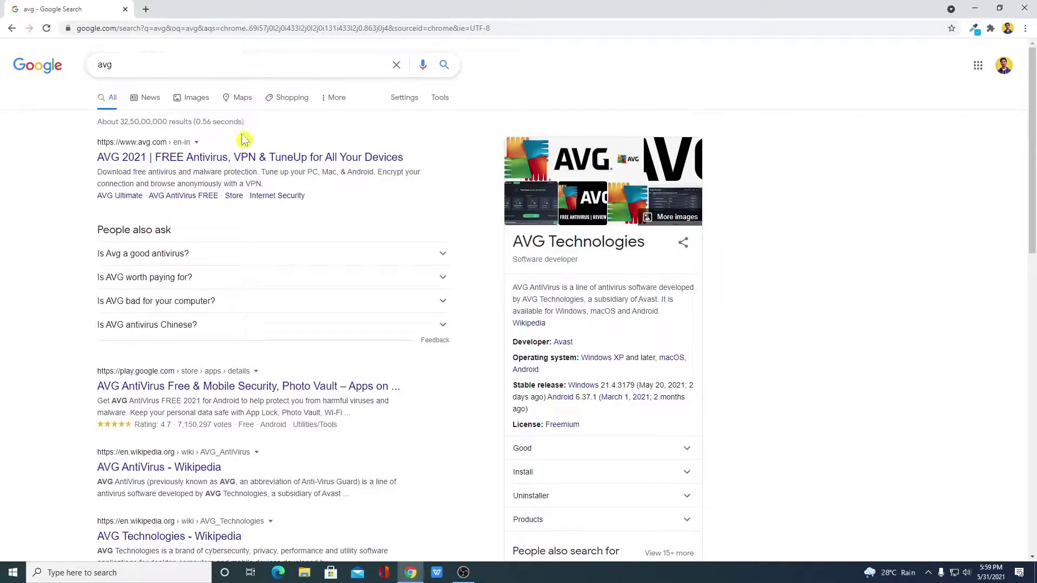
click(179, 149)
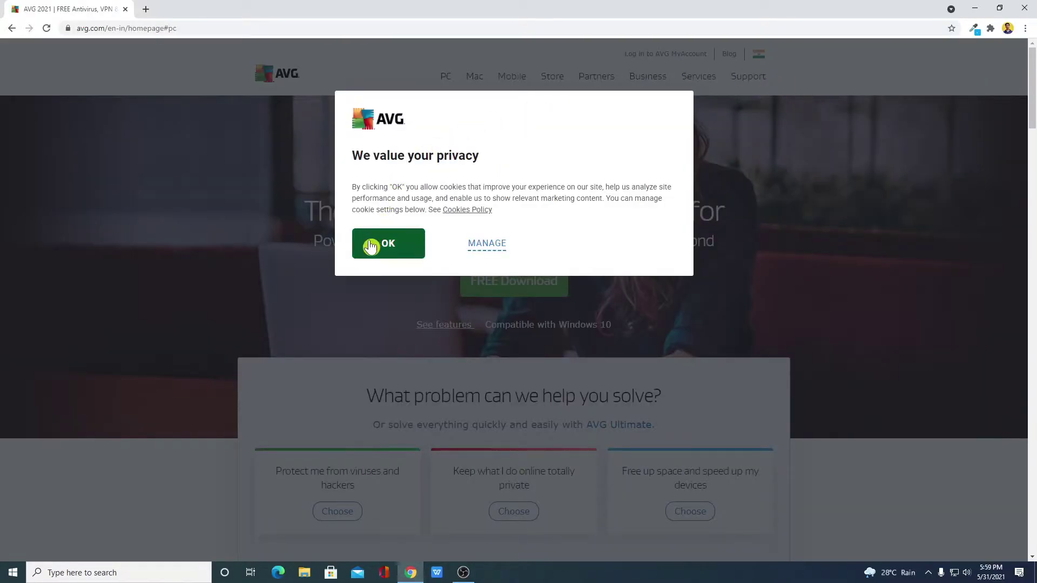
click(409, 250)
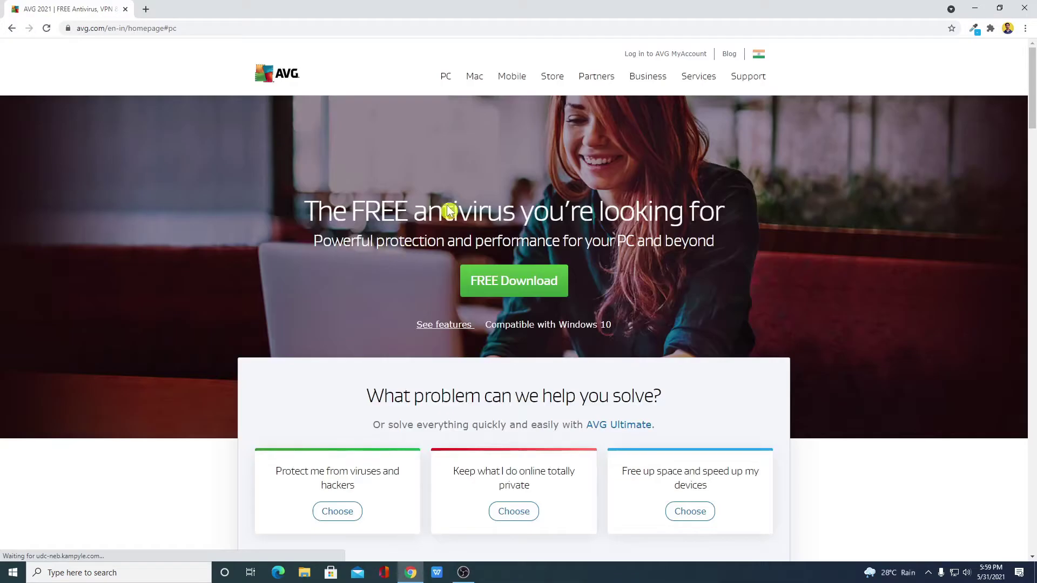
scroll(639, 233, down, 9)
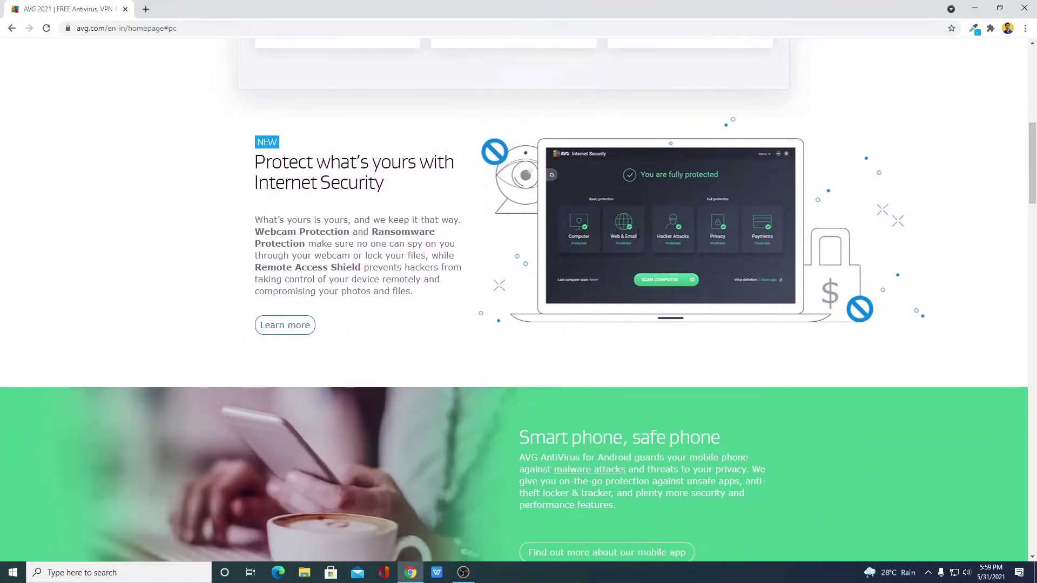
scroll(639, 239, up, 9)
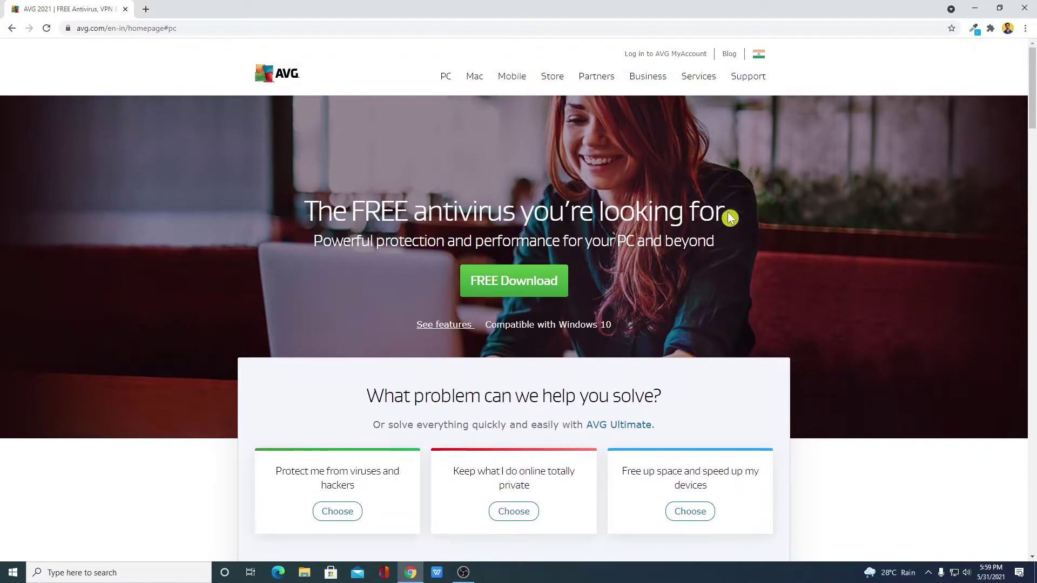
Download AVG AntiVirus FREE from the AVG products page for PC
click(448, 78)
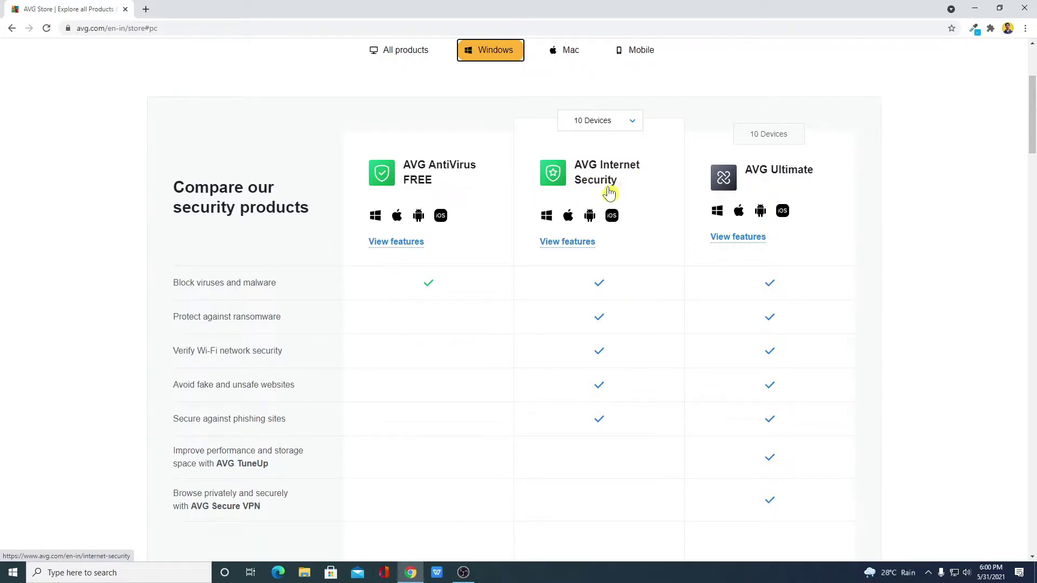
scroll(836, 286, up, 1)
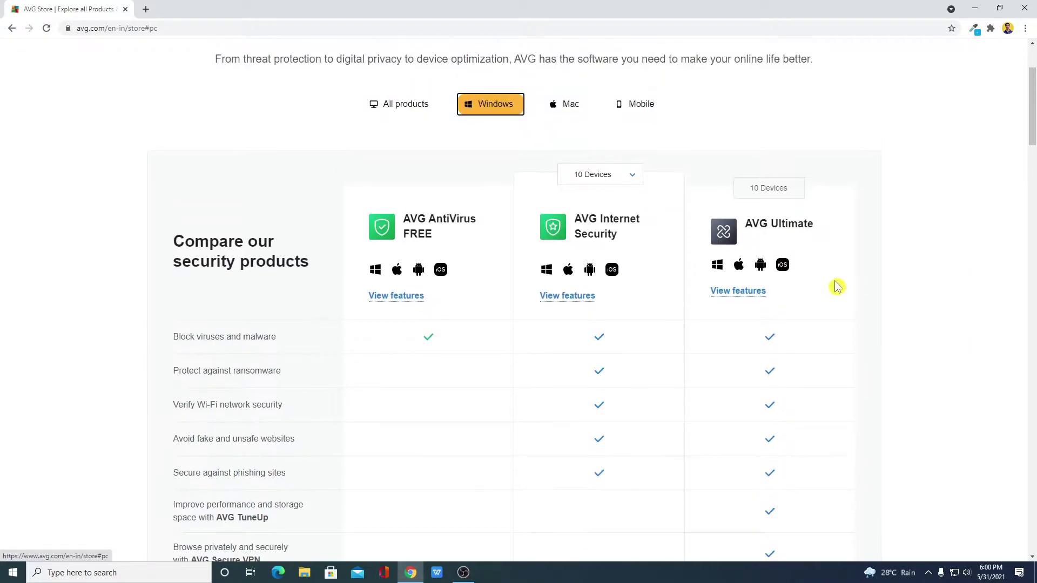
scroll(818, 222, down, 6)
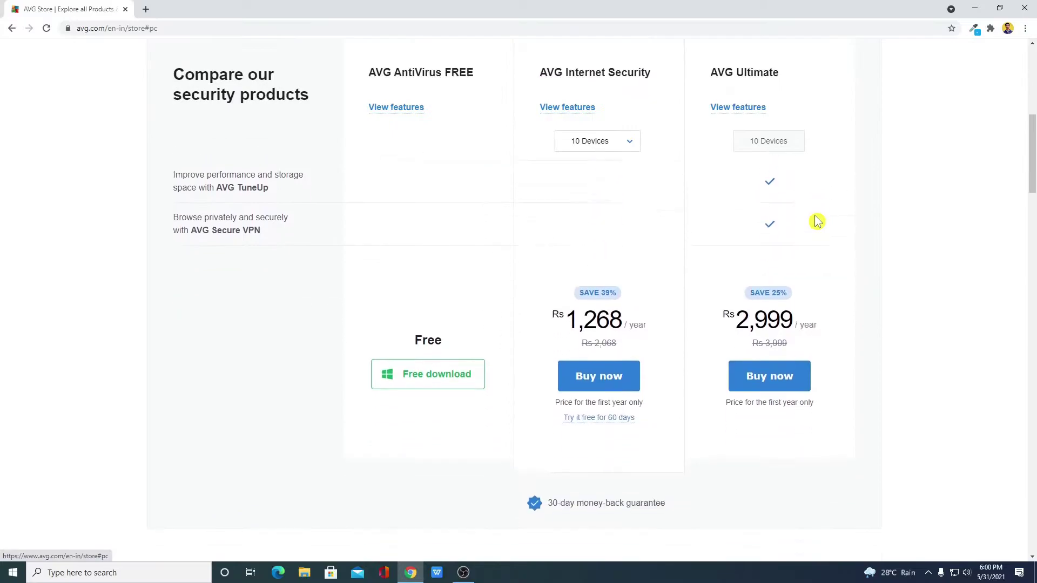
scroll(817, 220, up, 9)
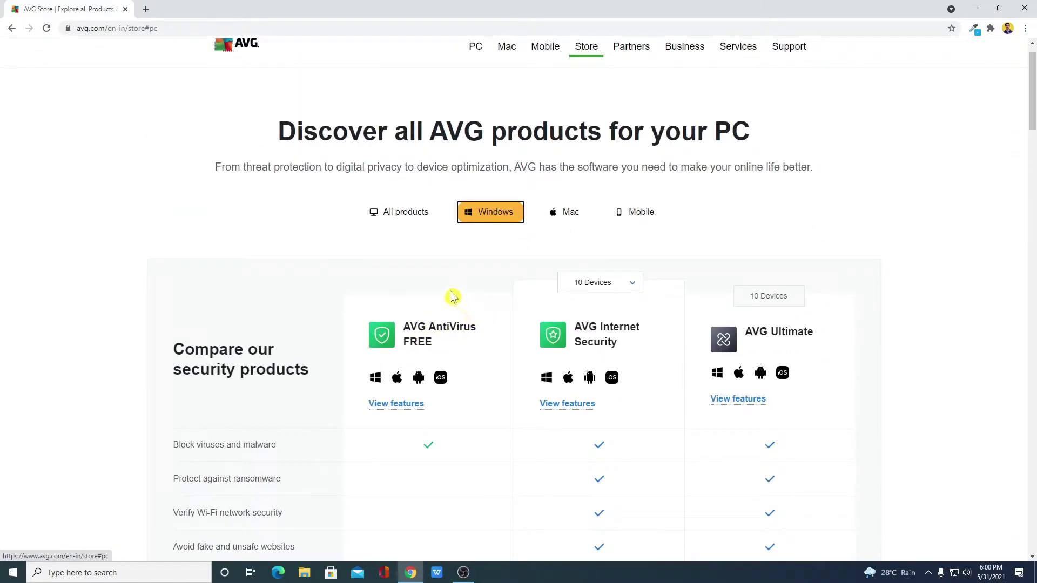
scroll(452, 297, down, 6)
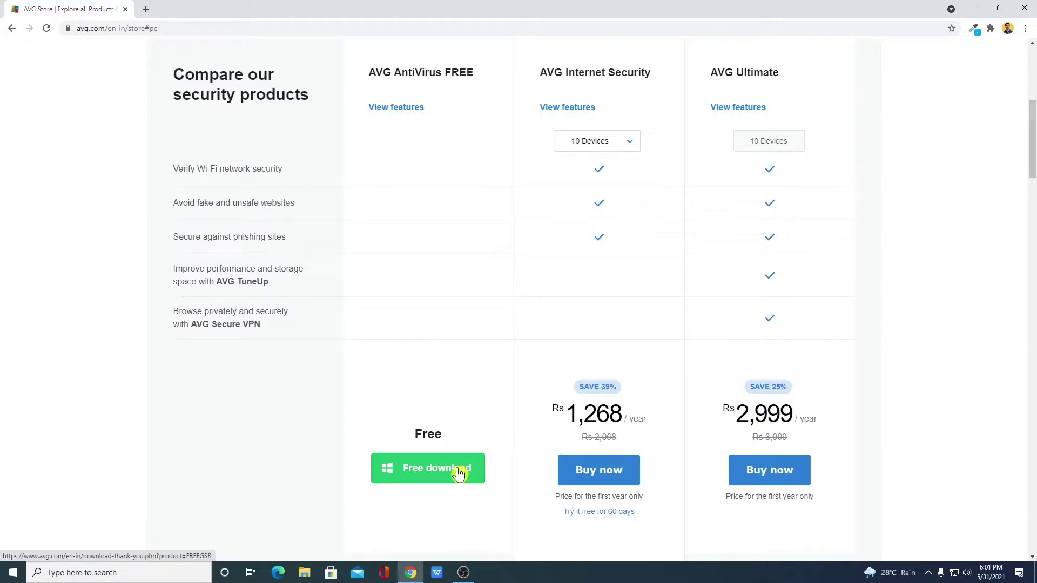
click(458, 473)
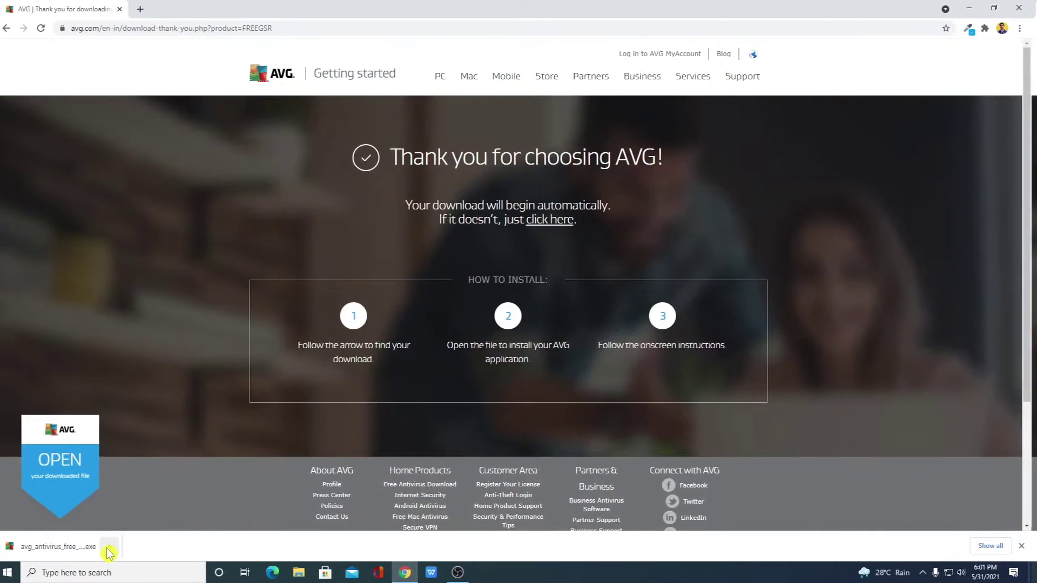
Run the downloaded AVG installer from Chrome's download shelf and minimize the browser
click(108, 550)
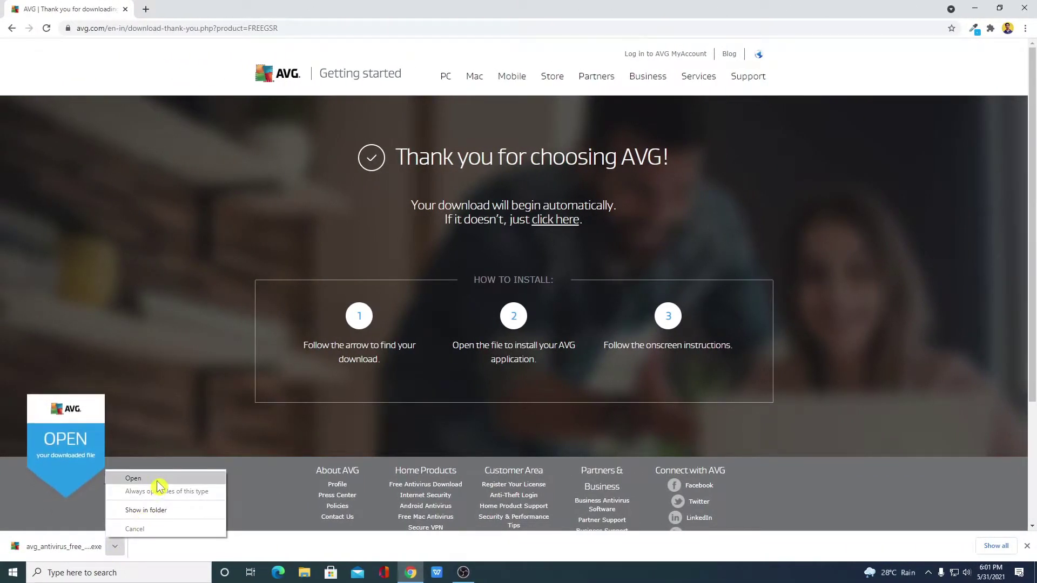
click(153, 476)
click(971, 9)
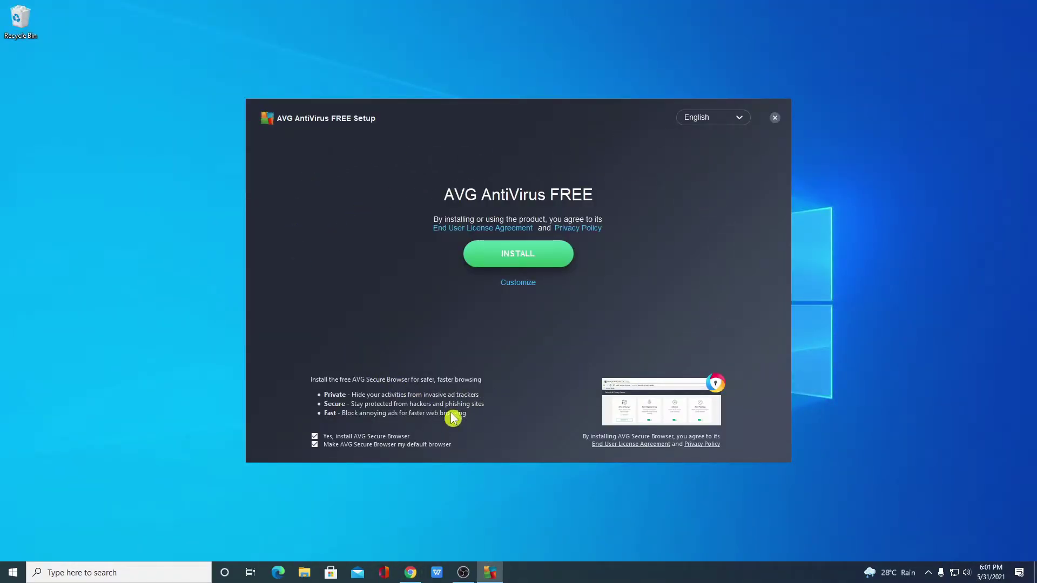
click(731, 124)
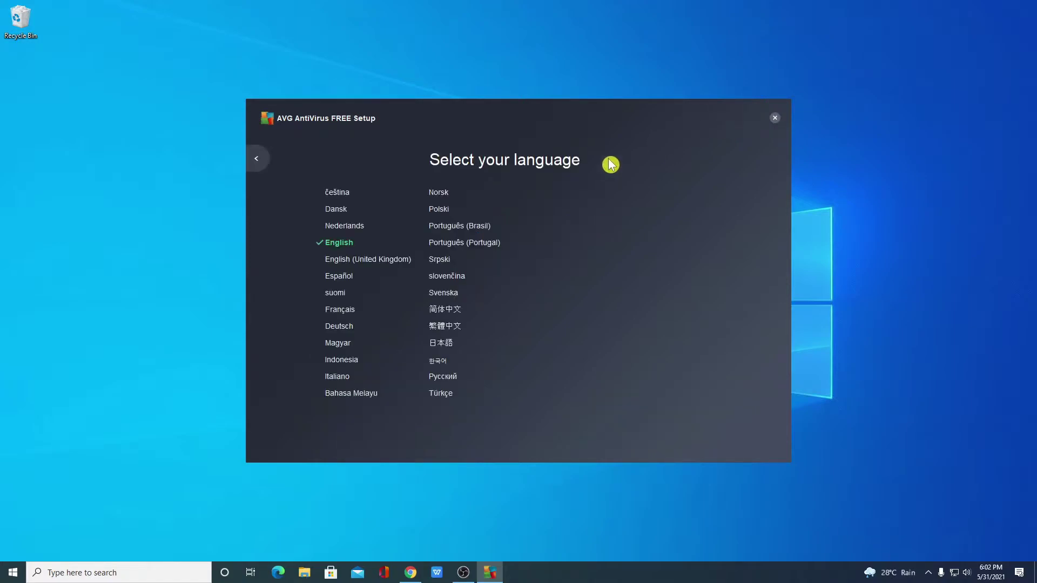
click(263, 162)
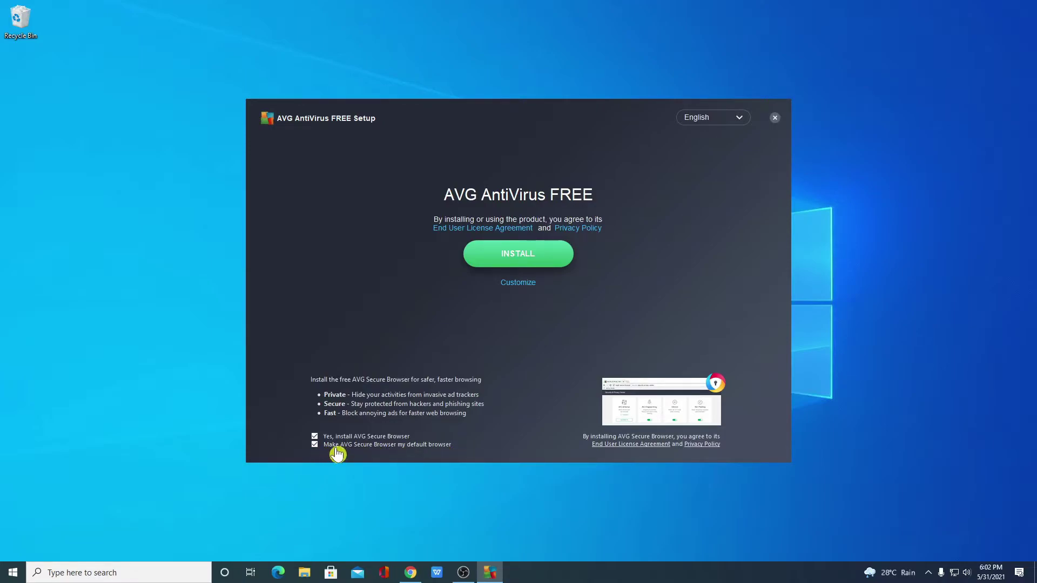
Show the Customize installation options, keeping the install folder C:\Program Files\AVG\Antivirus
click(523, 284)
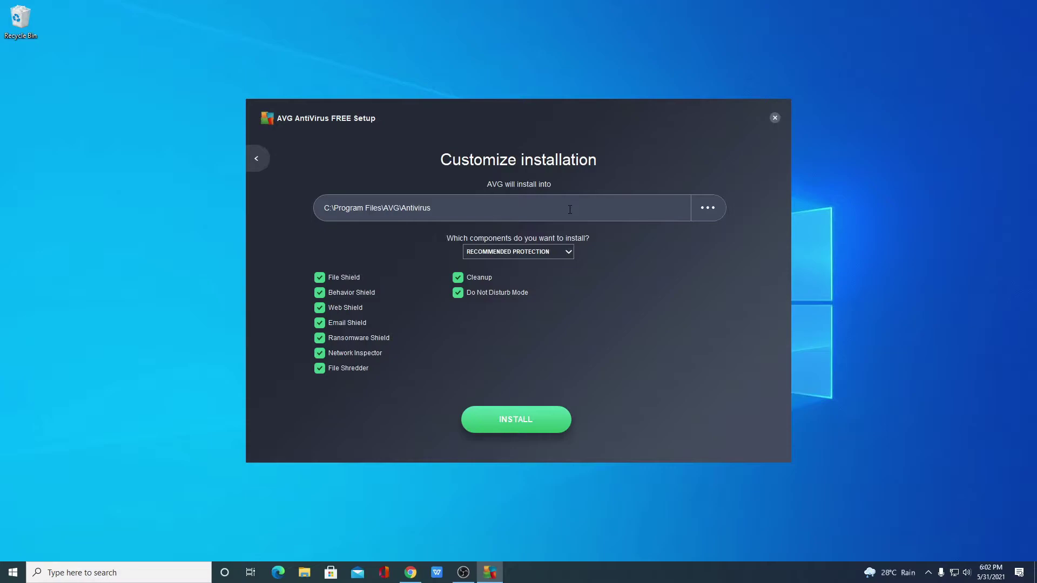
click(707, 213)
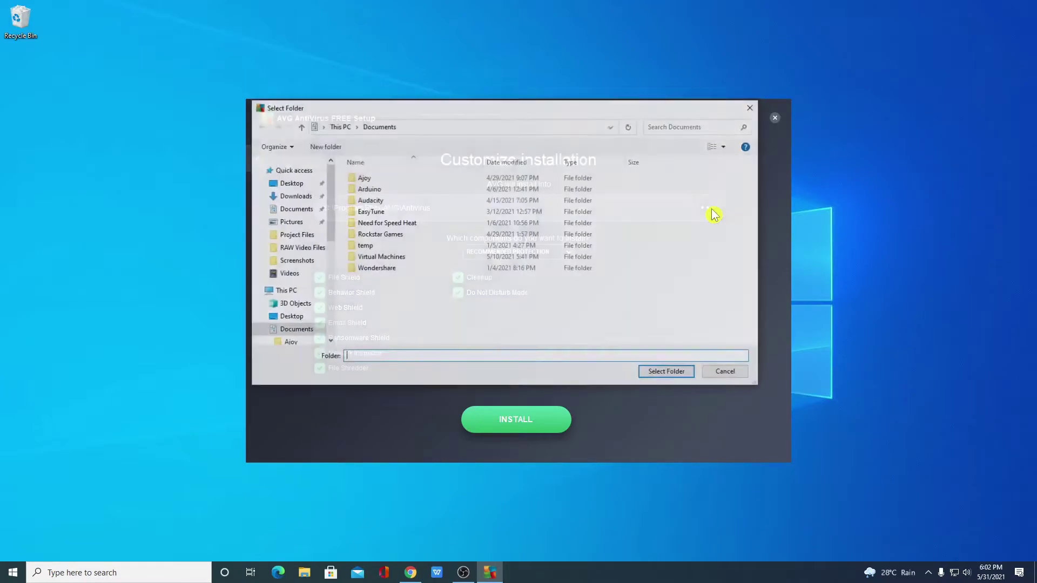
click(727, 373)
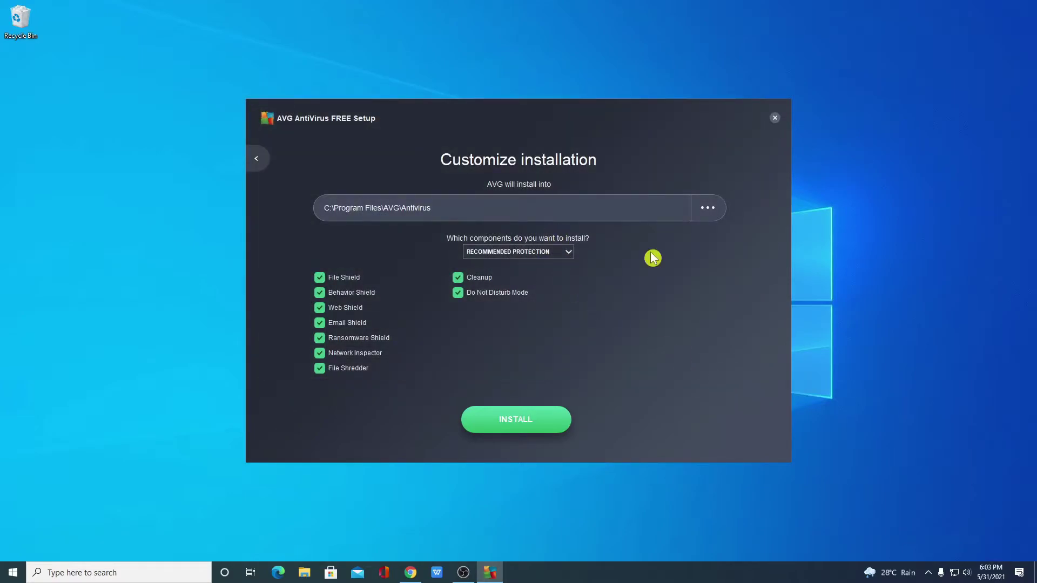
Switch the protection component preset from Recommended to CUSTOM PROTECTION
click(568, 254)
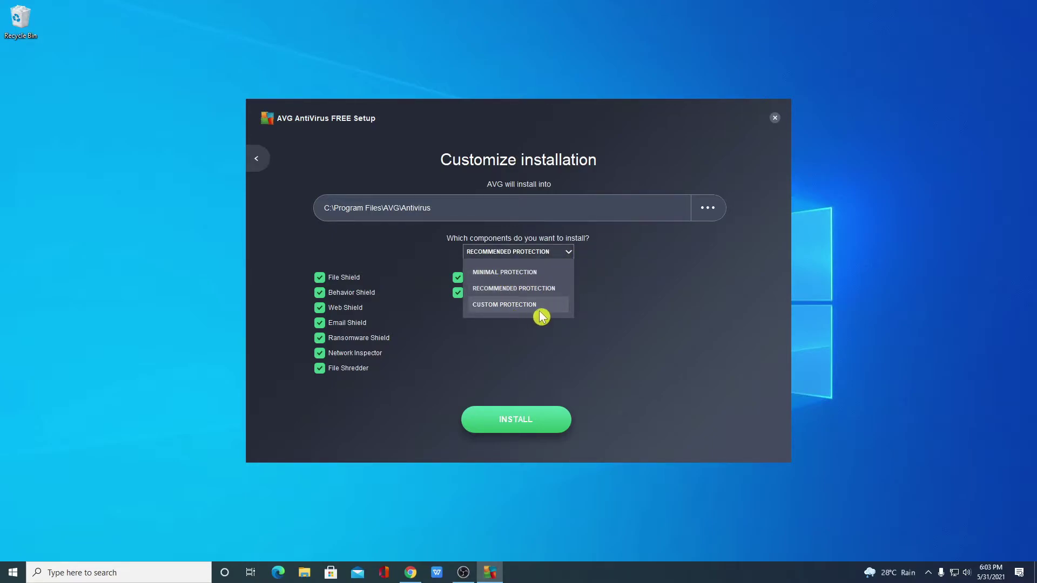
click(550, 293)
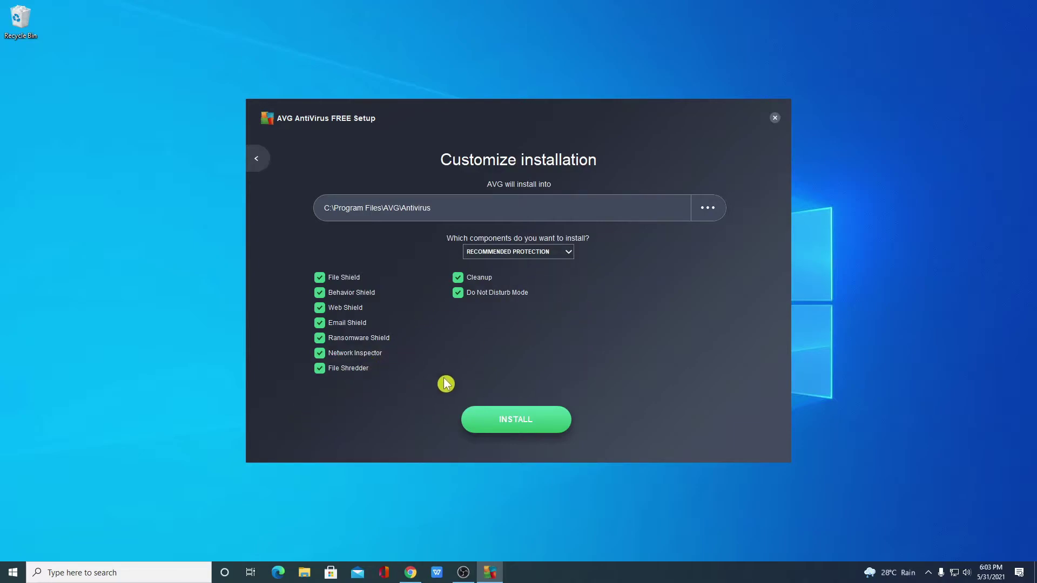
click(547, 253)
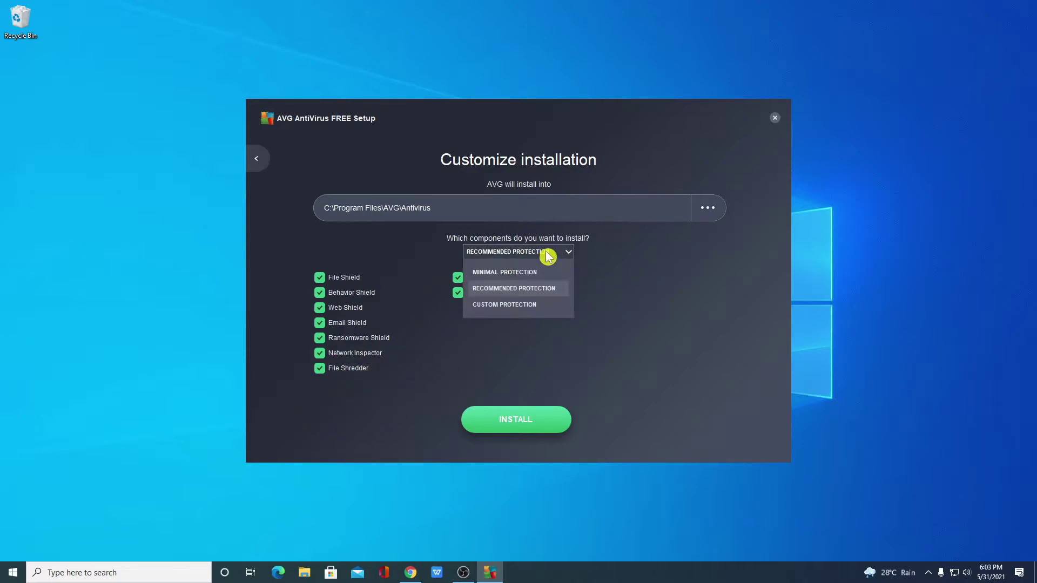
click(529, 305)
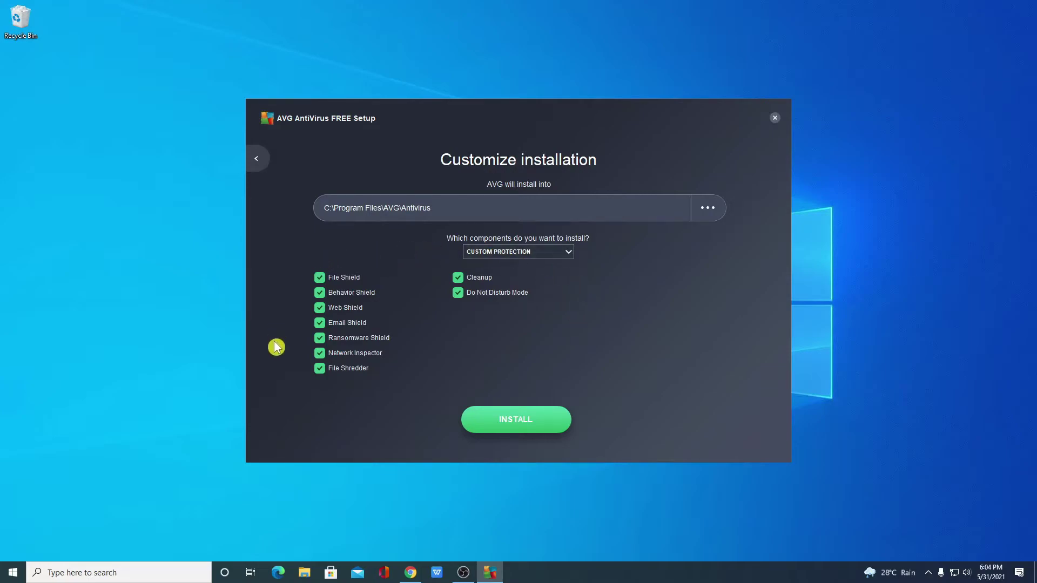
Leave all nine shield components checked and start the installation
click(325, 279)
click(321, 307)
click(320, 293)
click(320, 278)
click(321, 308)
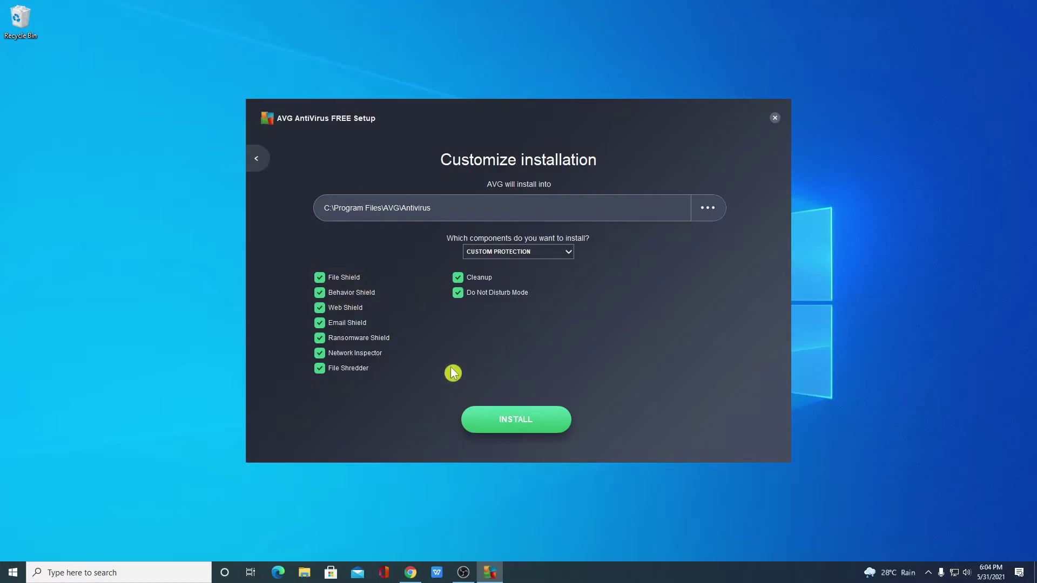
click(561, 430)
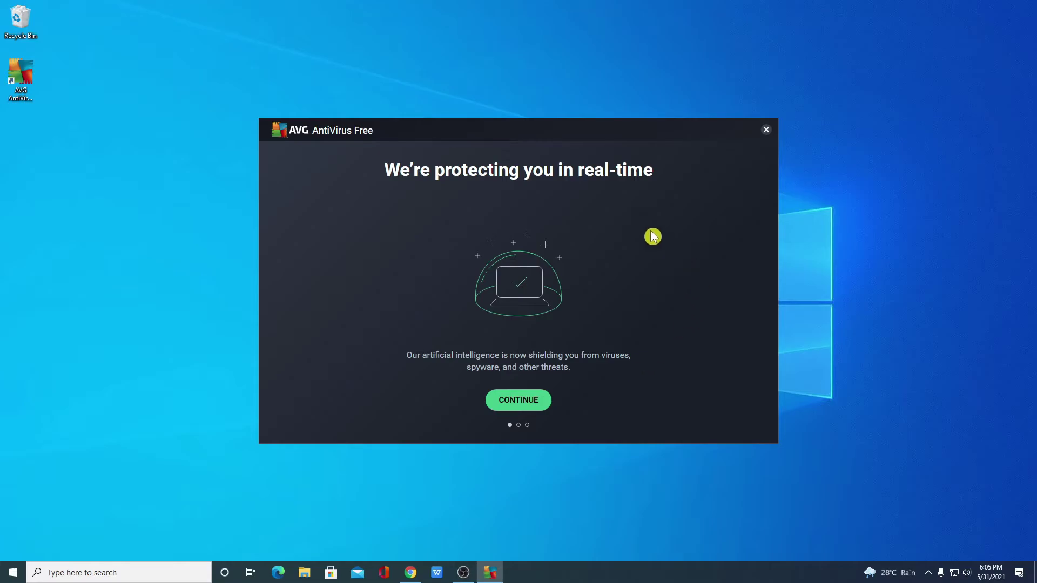
Continue with the free edition and run the first scan until 'Scan finished'
click(526, 409)
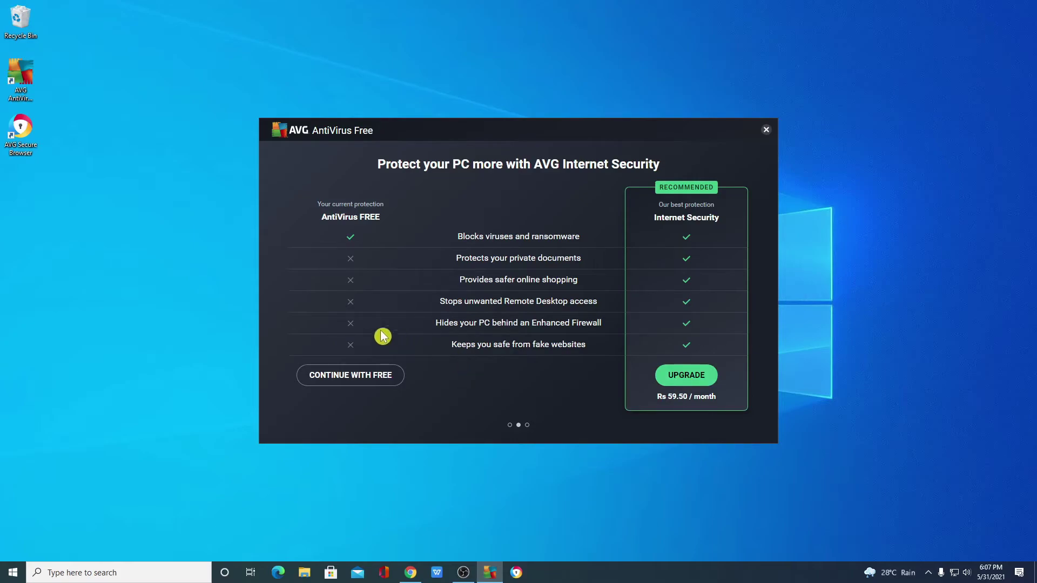
click(371, 380)
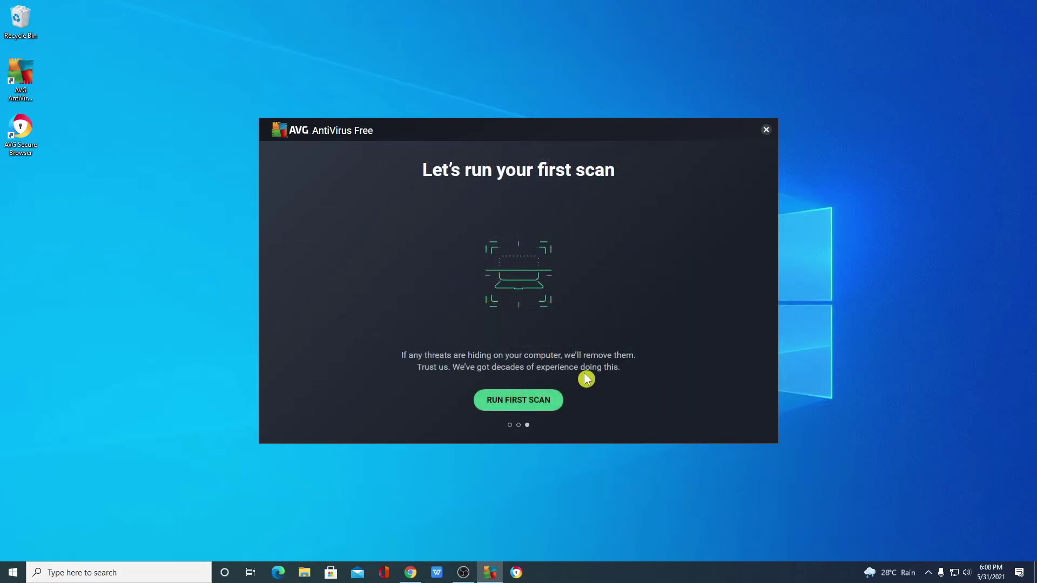
click(530, 400)
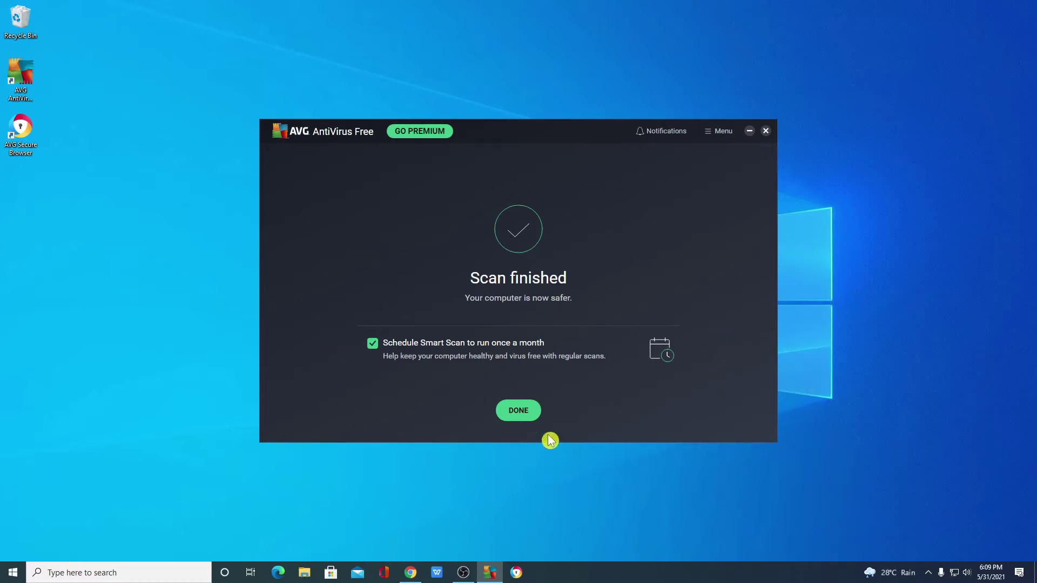
Close the scan summary with DONE and ignore the mobile app offer
click(512, 415)
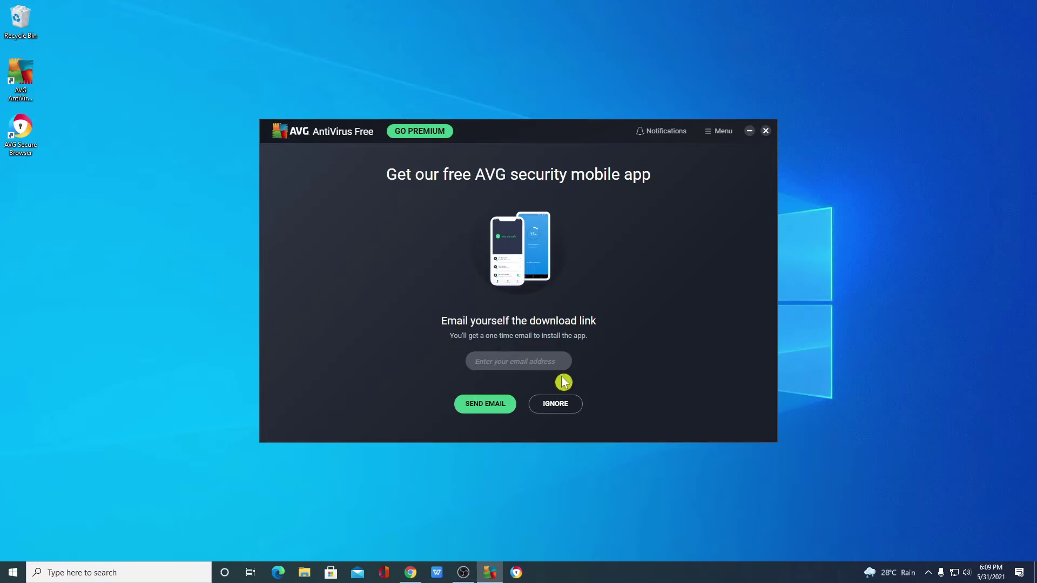
click(554, 410)
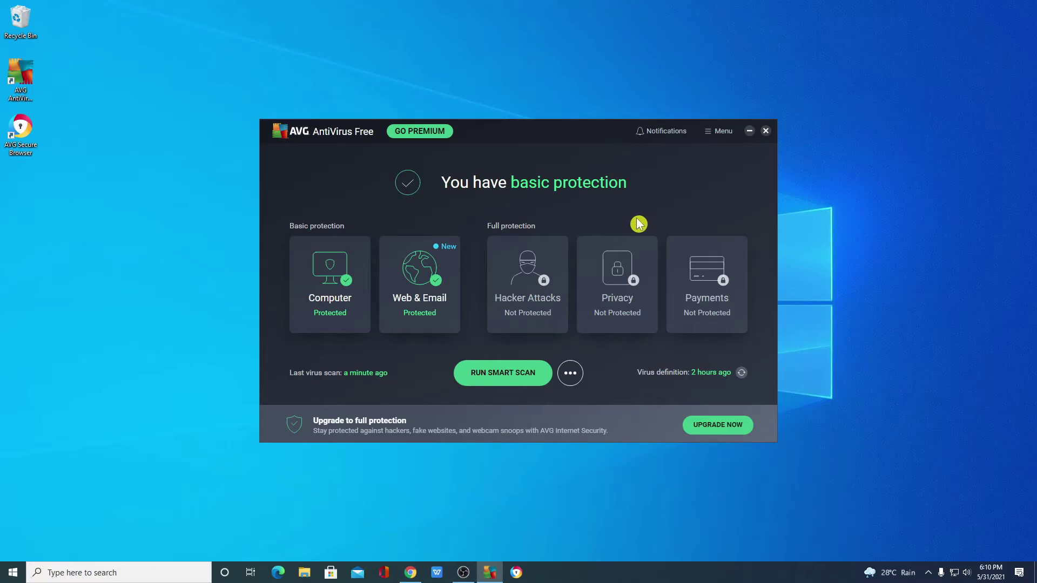
click(569, 372)
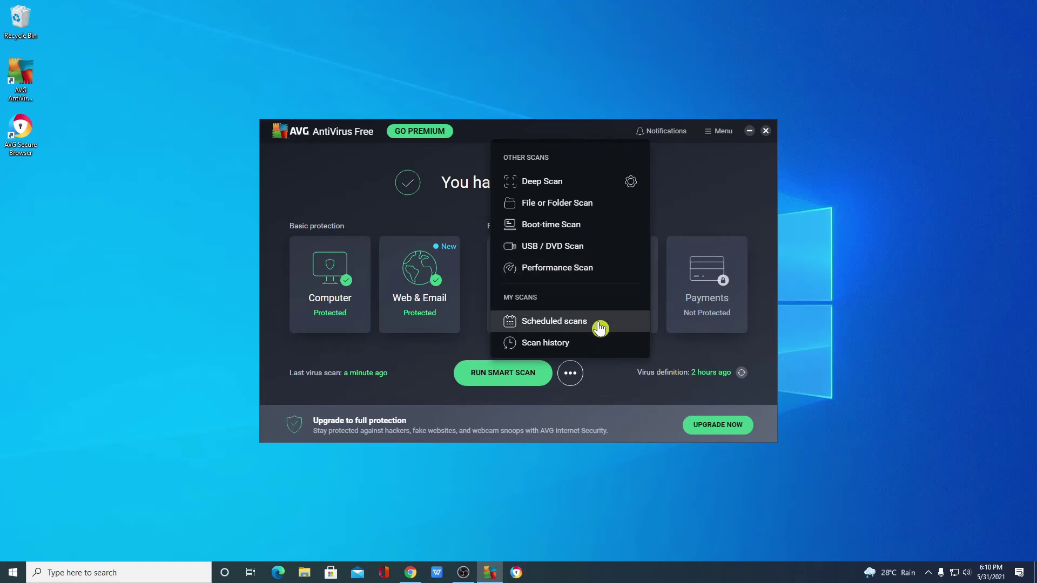
click(718, 132)
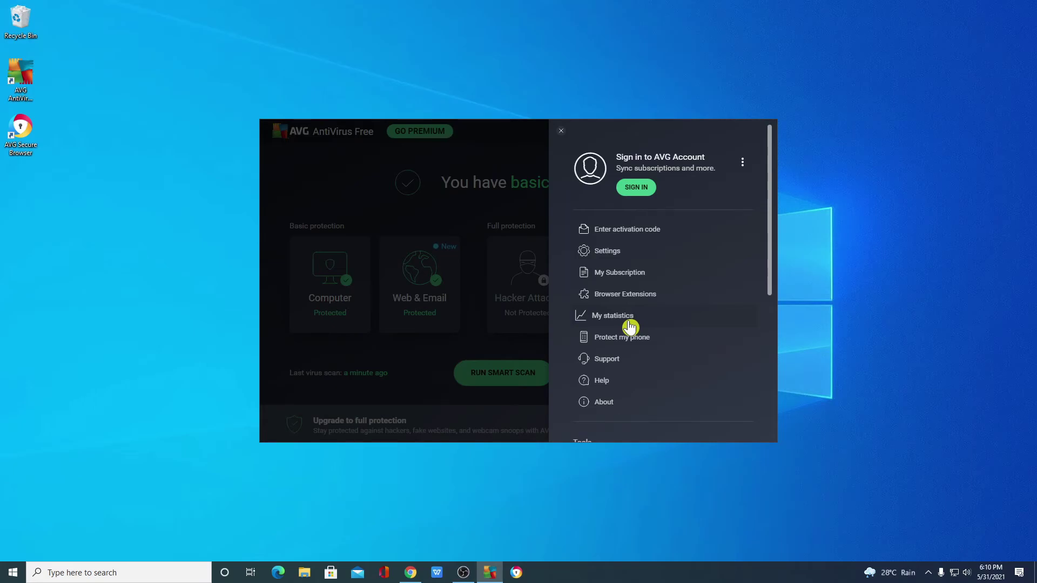
scroll(630, 324, down, 5)
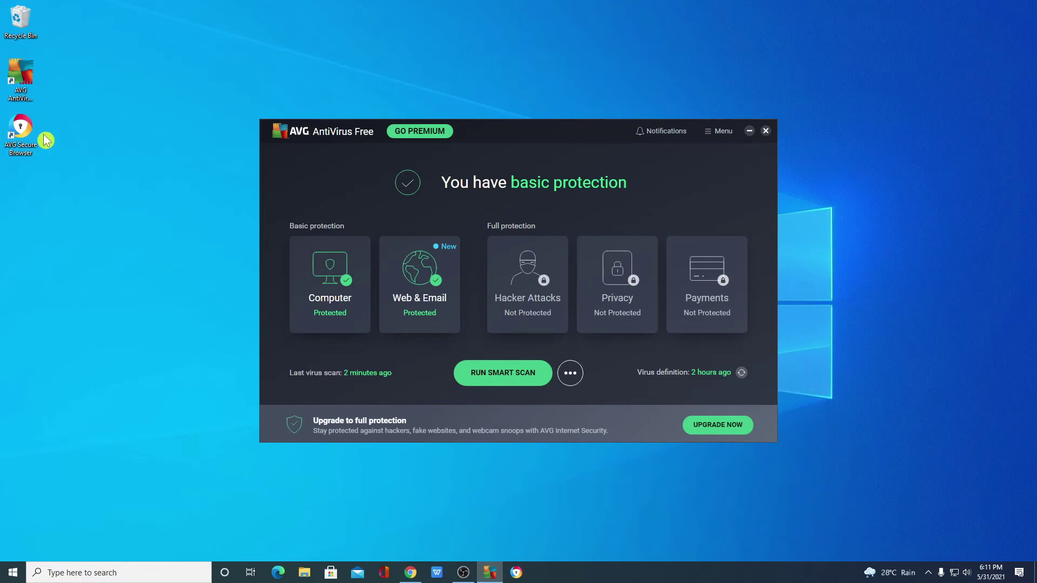
Search 'avg' in Windows search and launch AVG Secure Browser
click(165, 579)
text(avg)
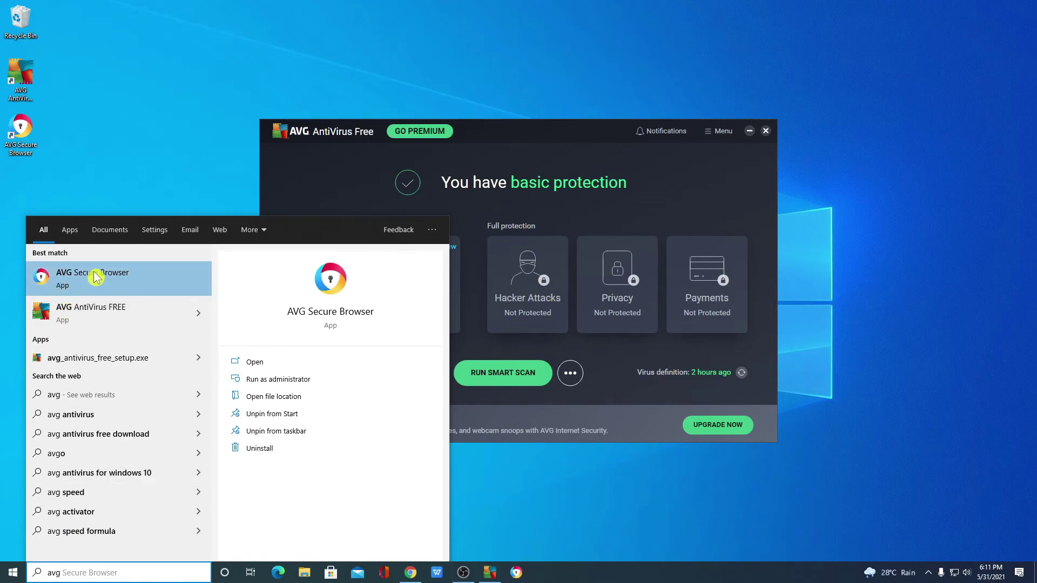
click(120, 288)
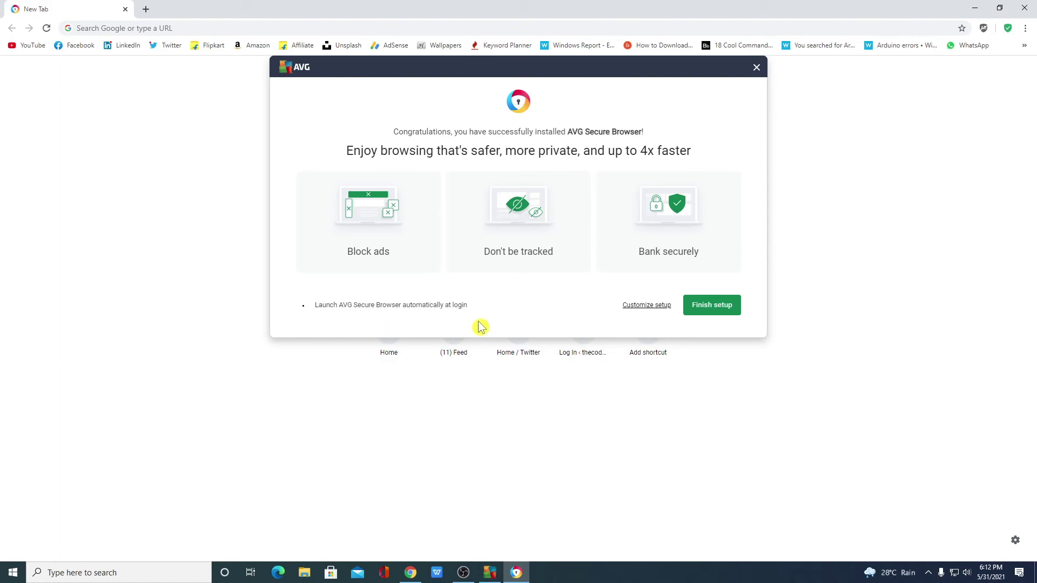
Finish AVG Secure Browser setup, keeping launch-at-login enabled
click(652, 308)
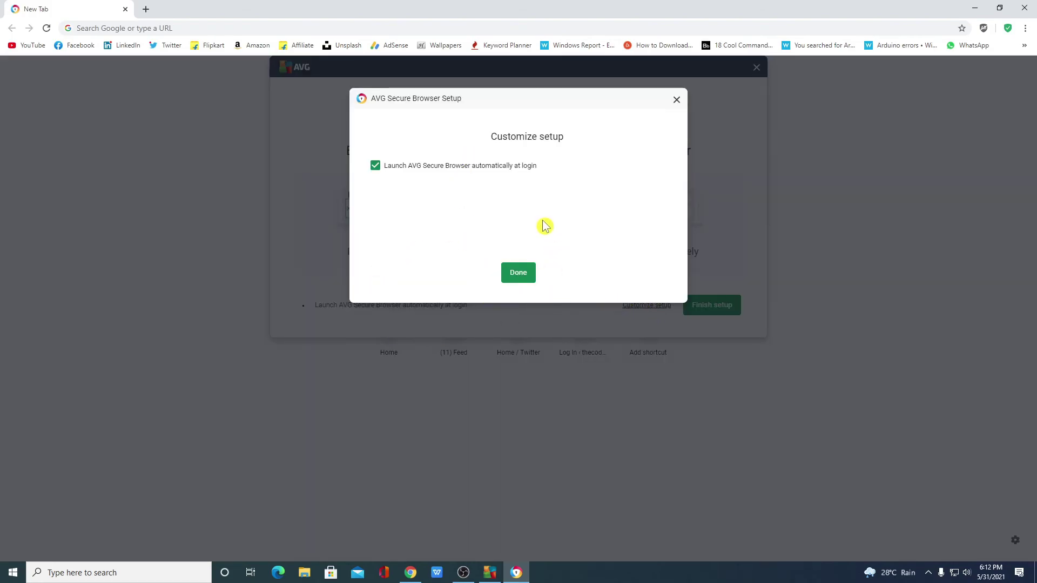
click(532, 275)
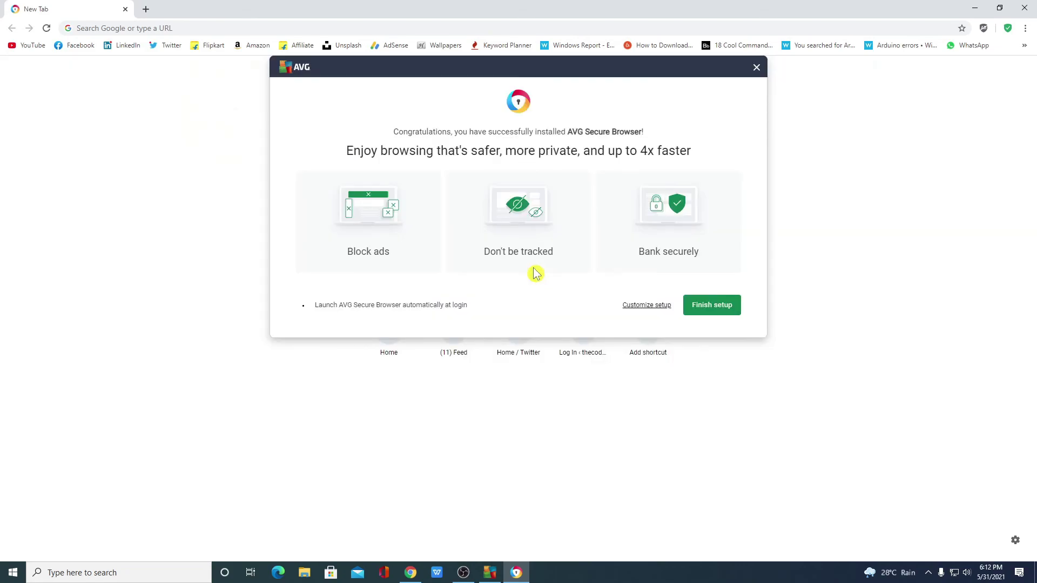
click(734, 304)
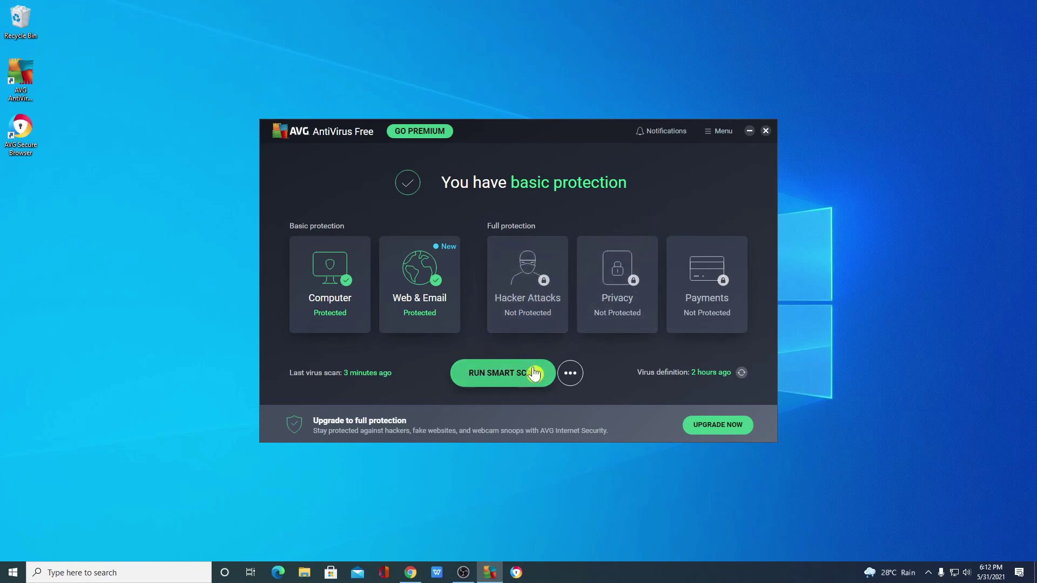
Show the Deep Scan settings in AVG AntiVirus and scroll through the Scans options
click(570, 380)
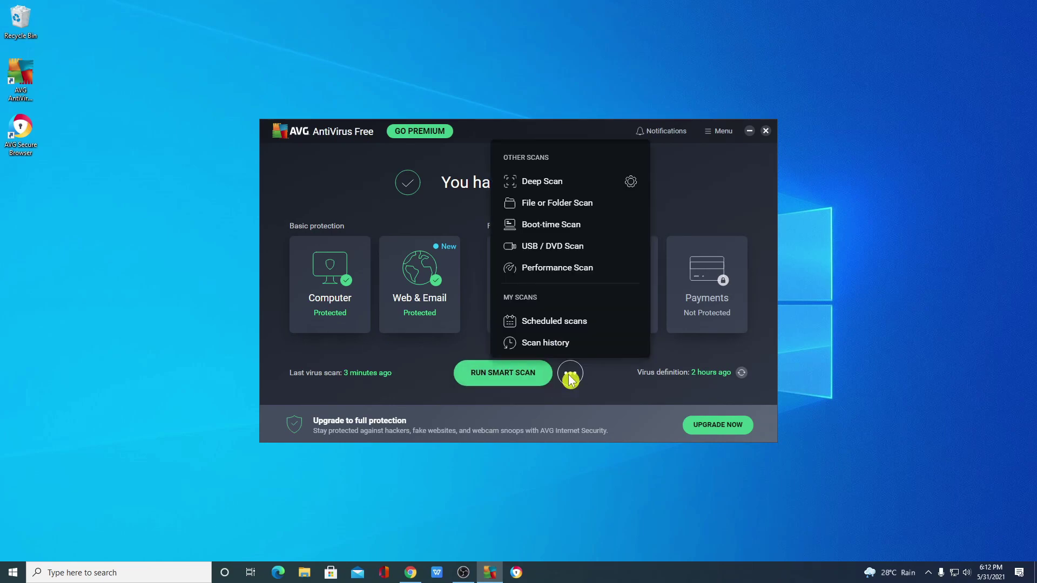
click(630, 181)
scroll(642, 259, down, 7)
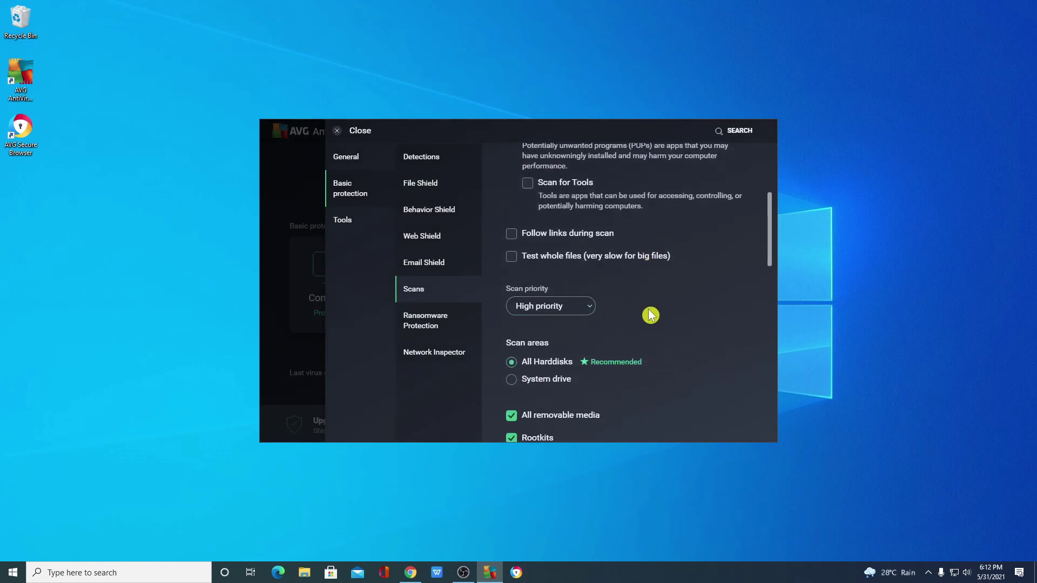